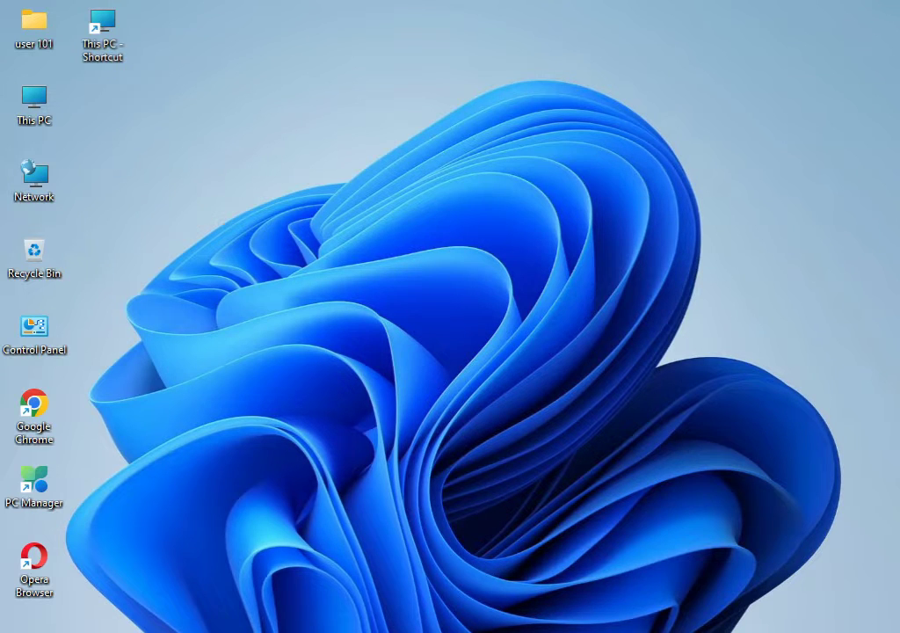
- Open the Settings app from the Start menu
key(super)
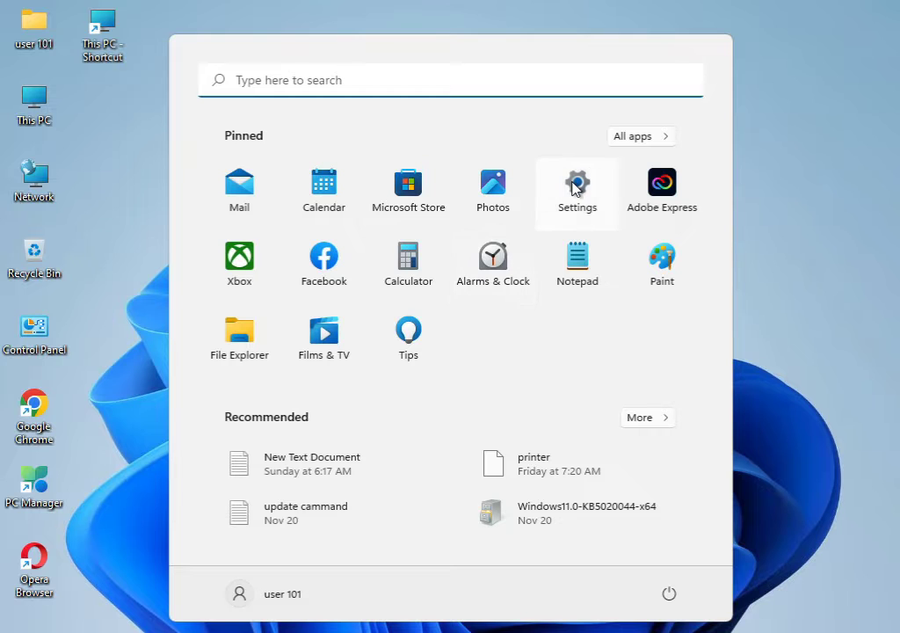
click(574, 187)
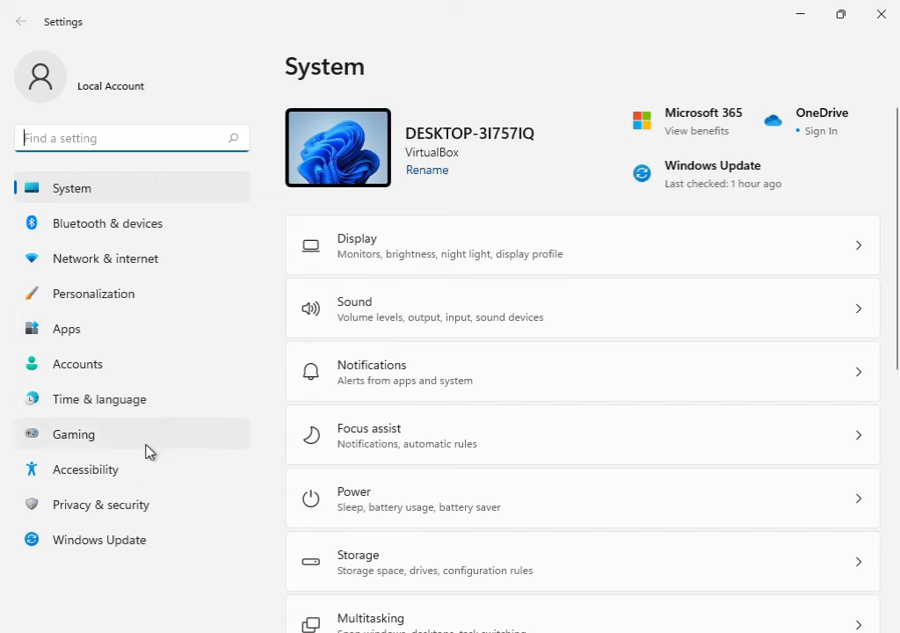
- Go to System › Troubleshoot › Other troubleshooters in Settings
scroll(504, 471, down, 5)
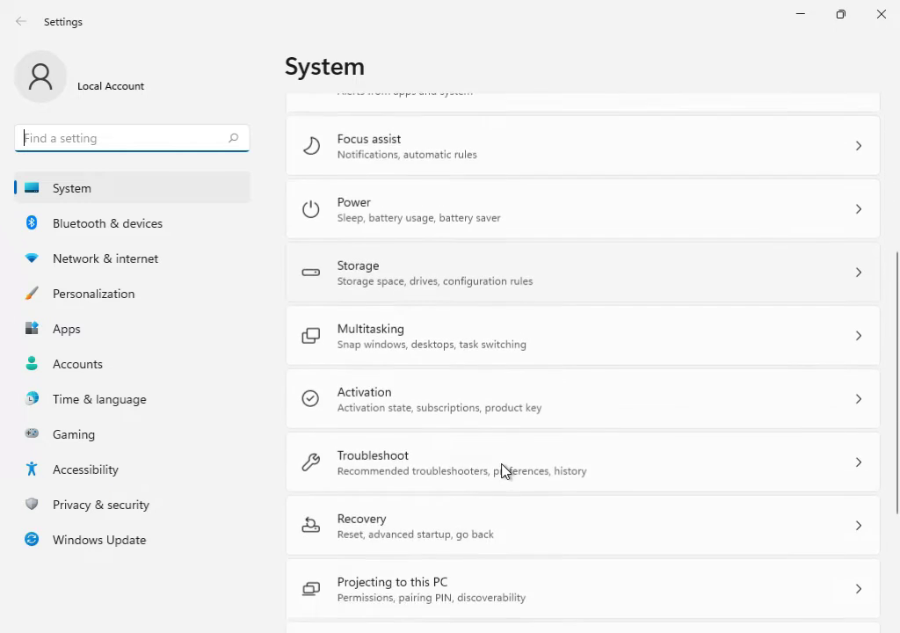
click(428, 362)
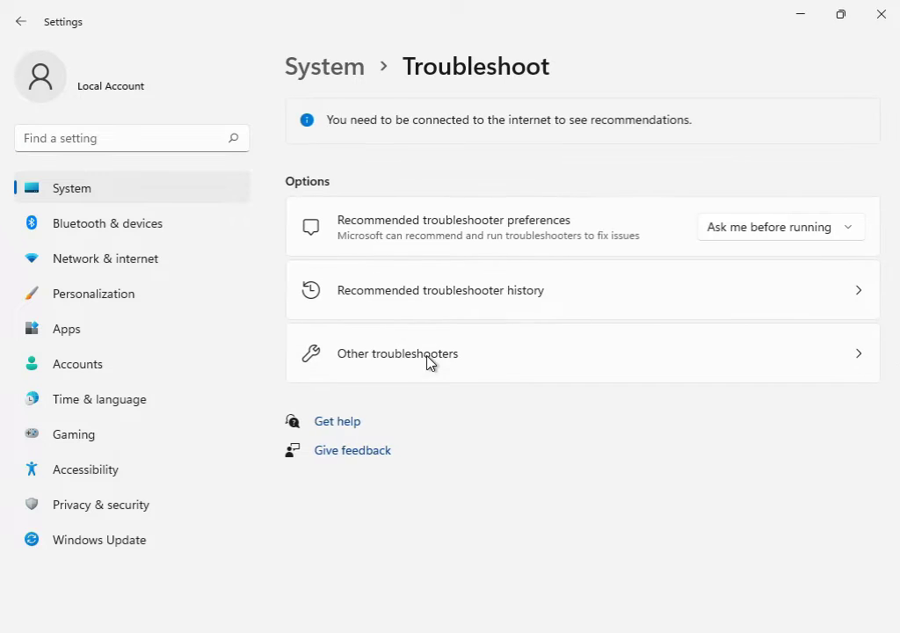
click(468, 363)
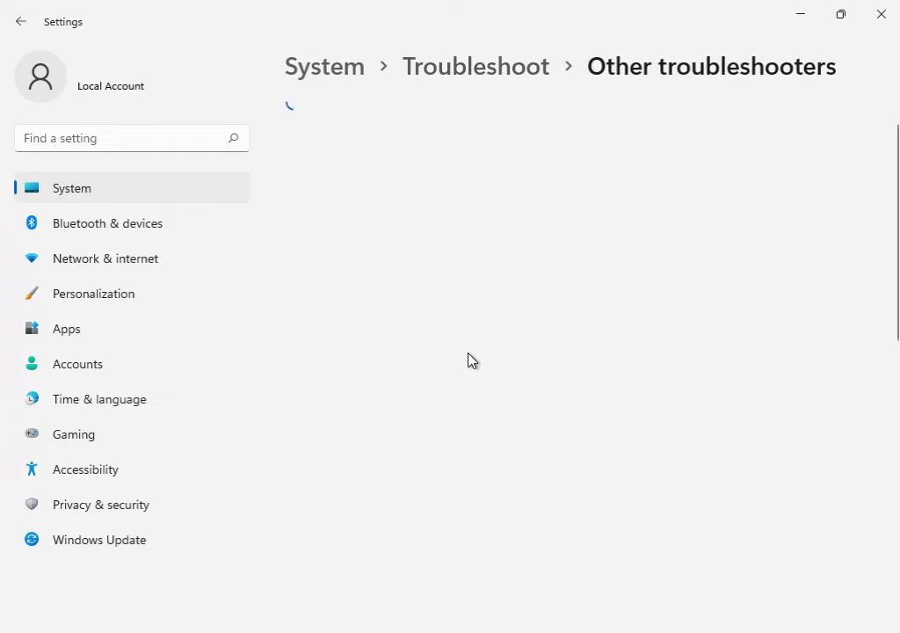
- Run the Windows Update troubleshooter, reposition its window, then minimize everything to the desktop
click(818, 346)
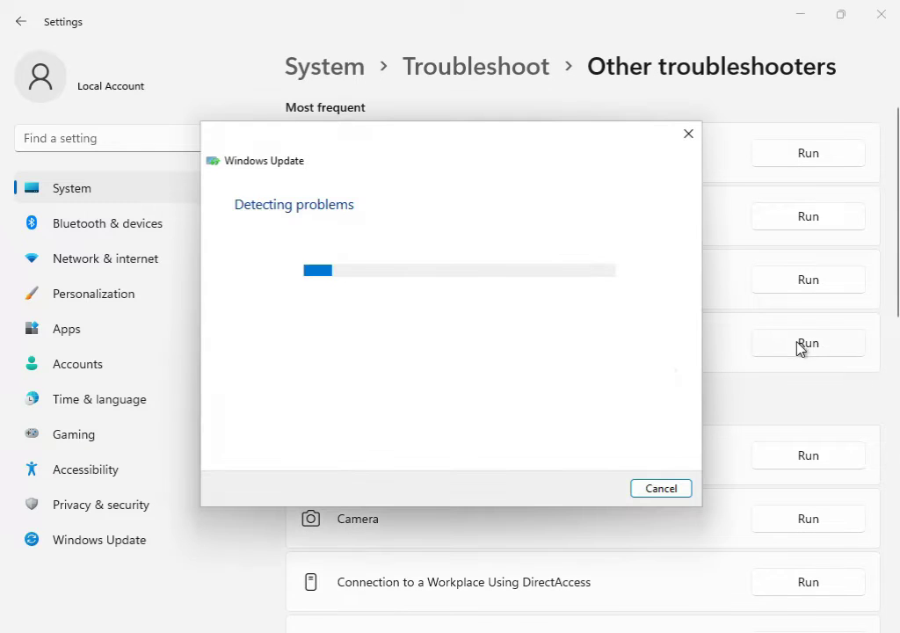
drag(462, 148, 554, 475)
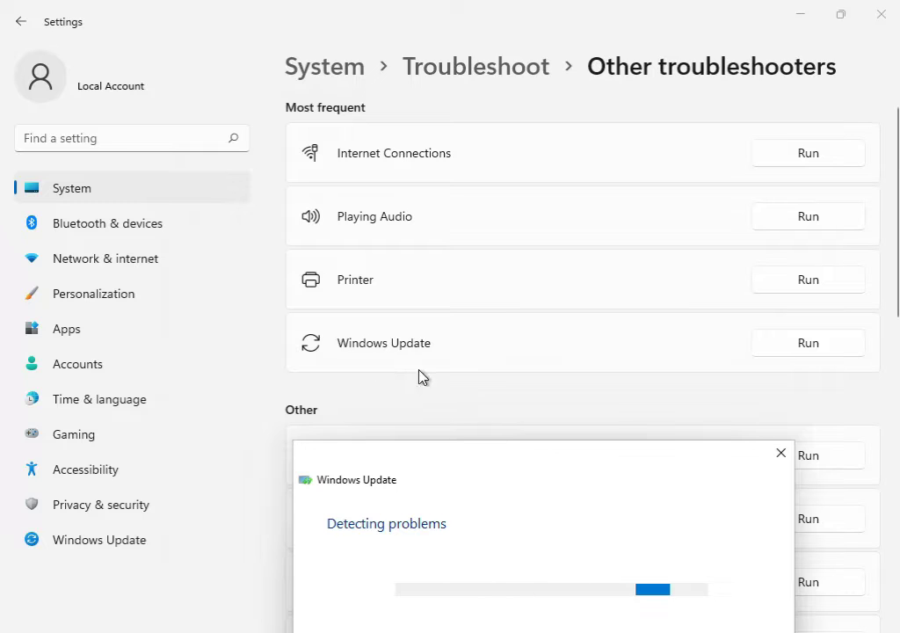
drag(589, 473, 559, 146)
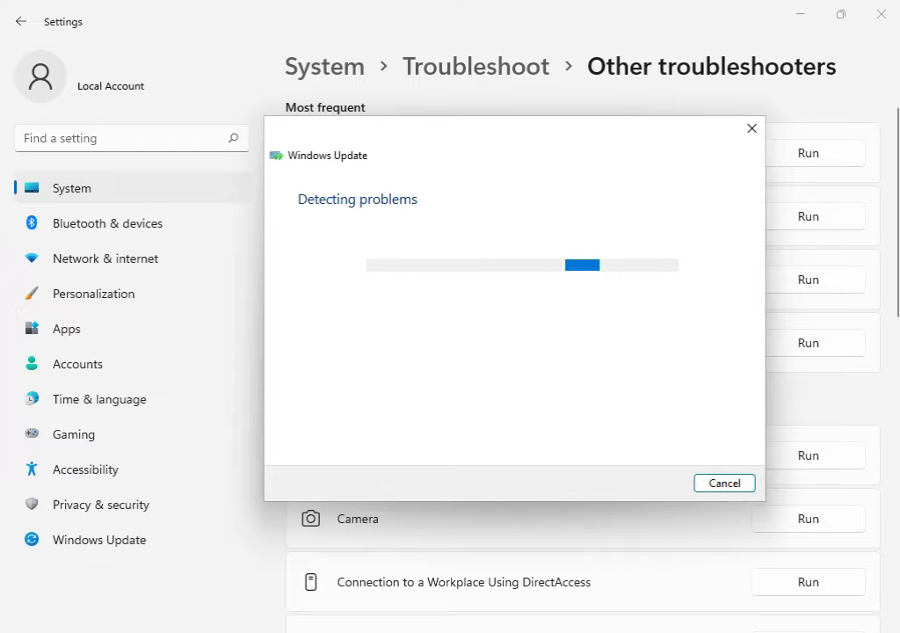
mouse_move(633, 628)
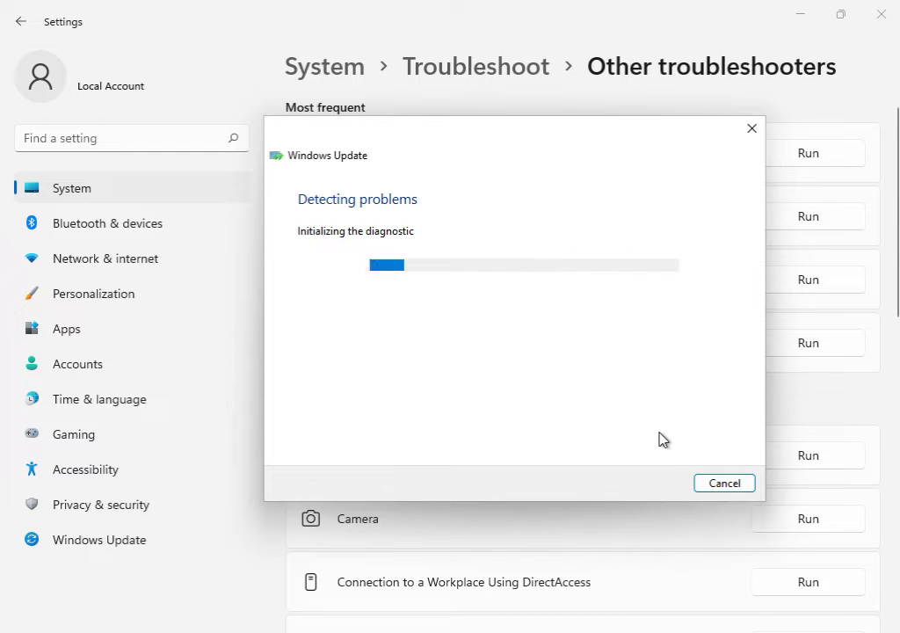
key(super+d)
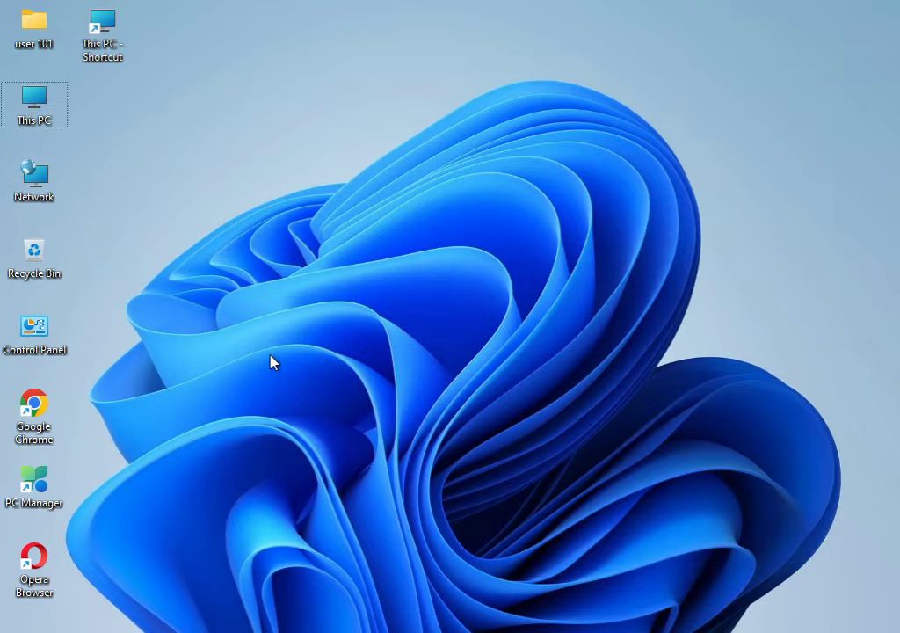
- Open the %temp% folder through the Run dialog
key(super+r)
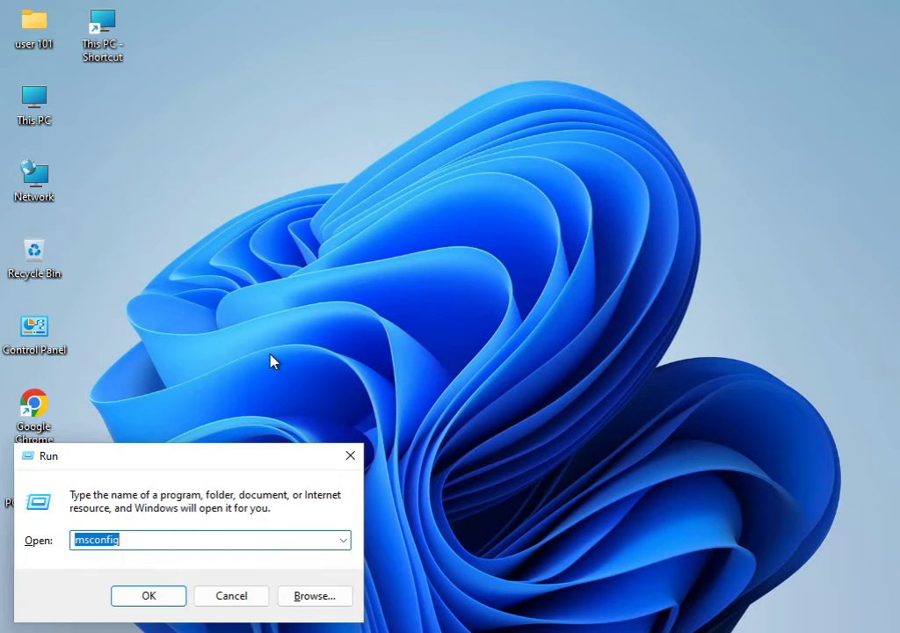
text(%temp%)
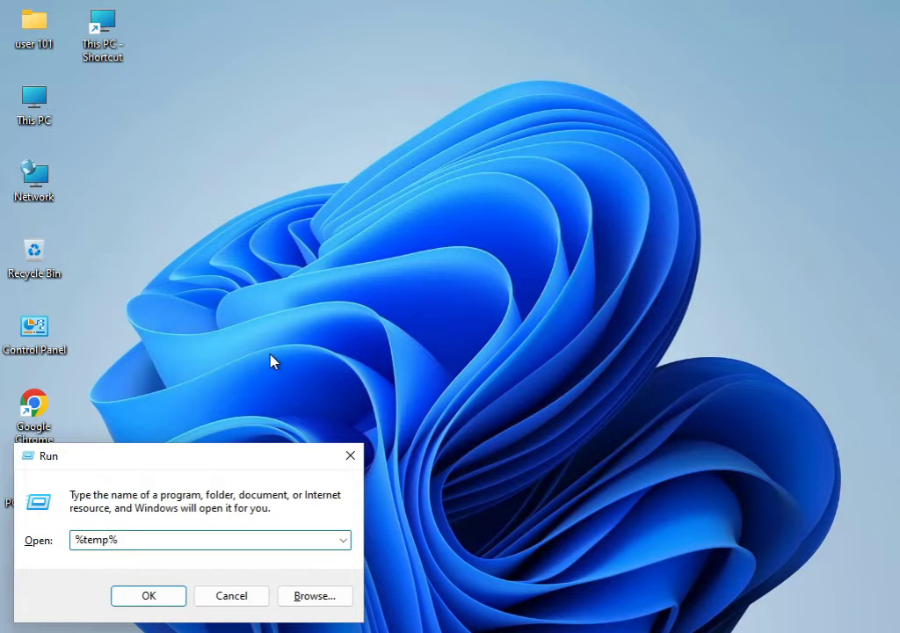
key(Return)
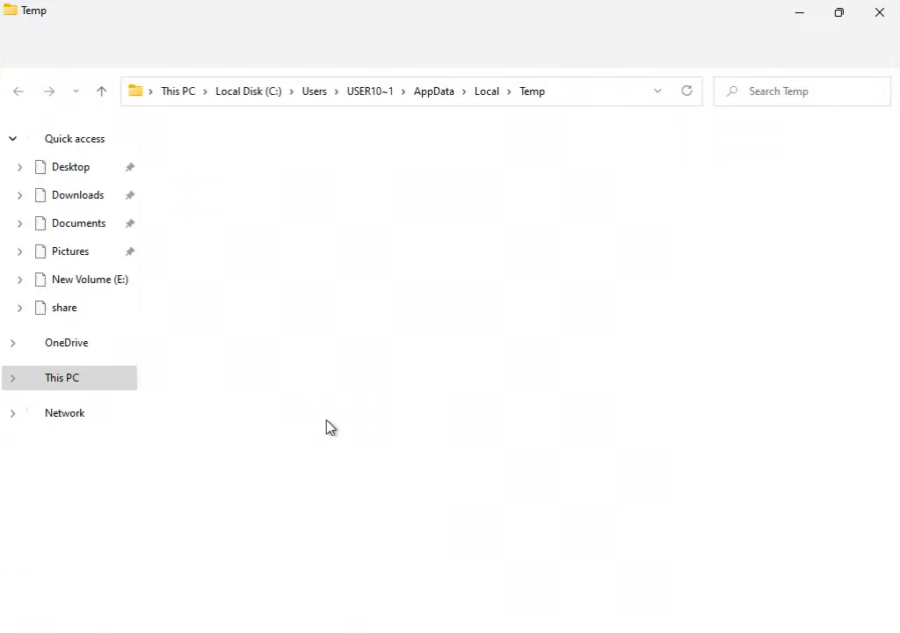
- Permanently delete all 179 items in the Temp folder
key(ctrl+a)
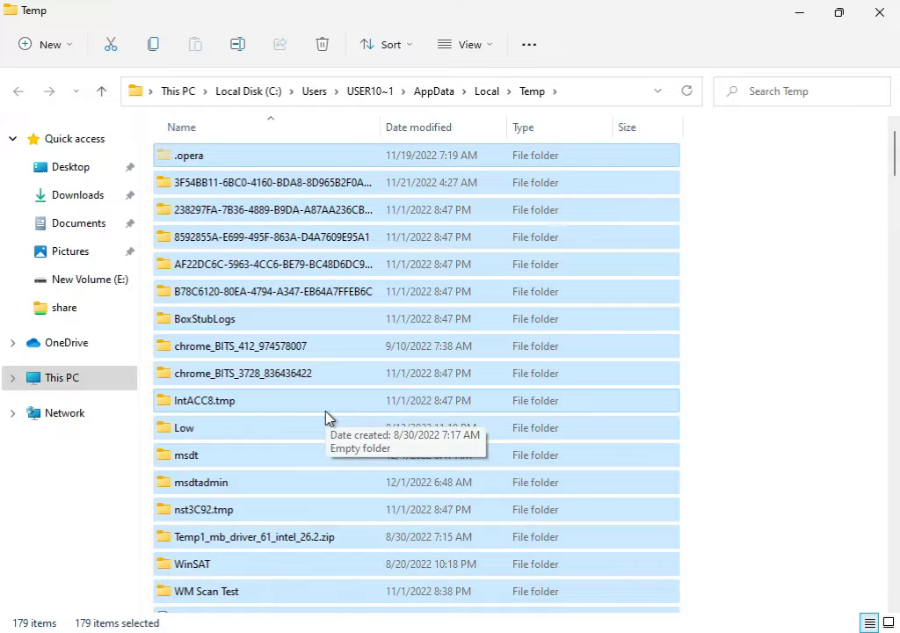
key(shift+Delete)
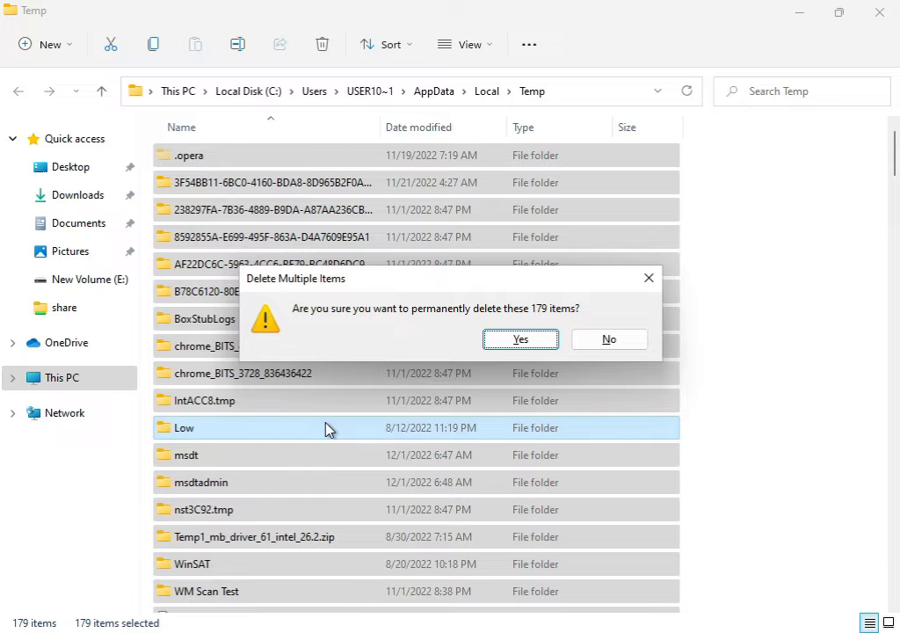
click(502, 339)
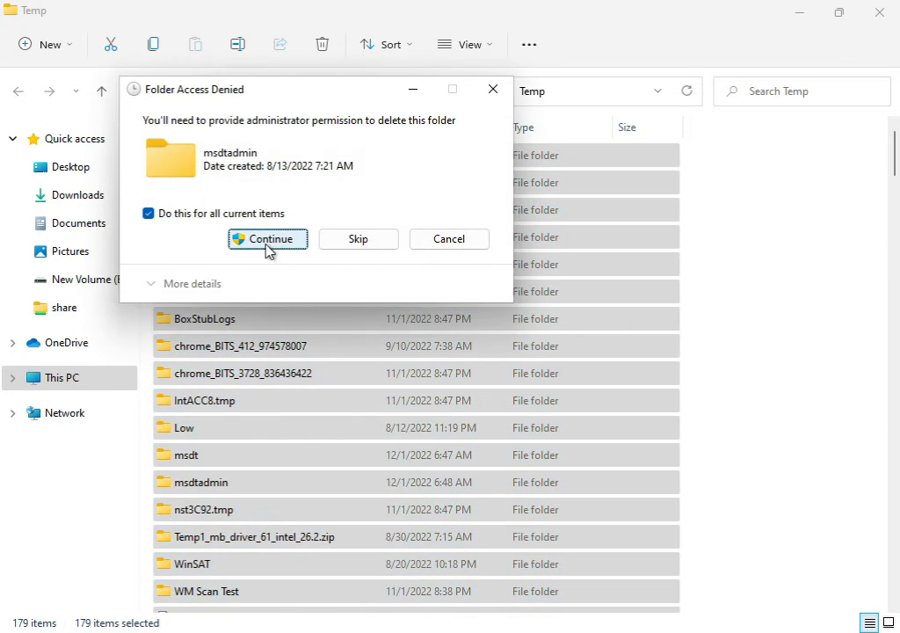
- Grant administrator permission, skip the in-use files, and close the Temp folder
click(270, 241)
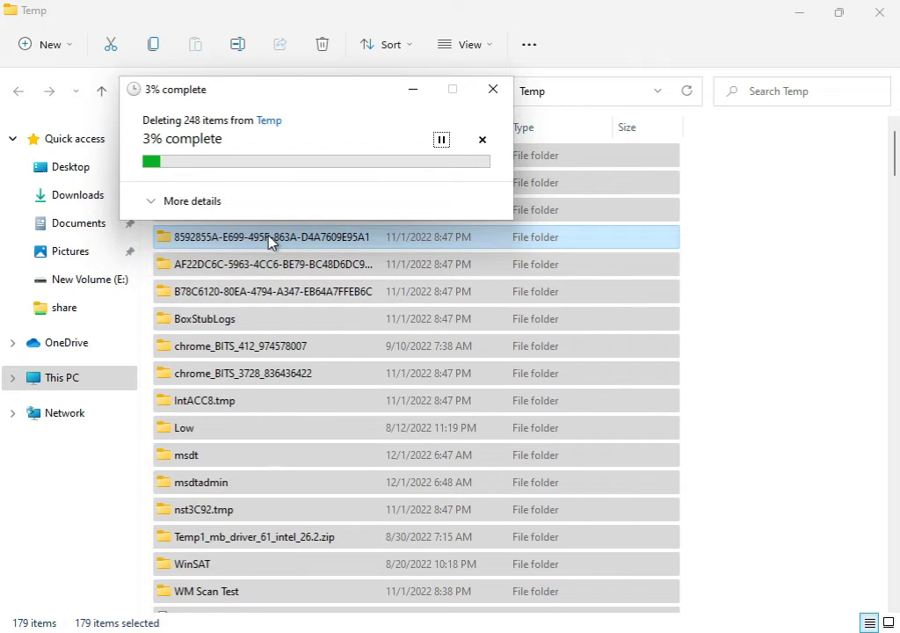
click(226, 243)
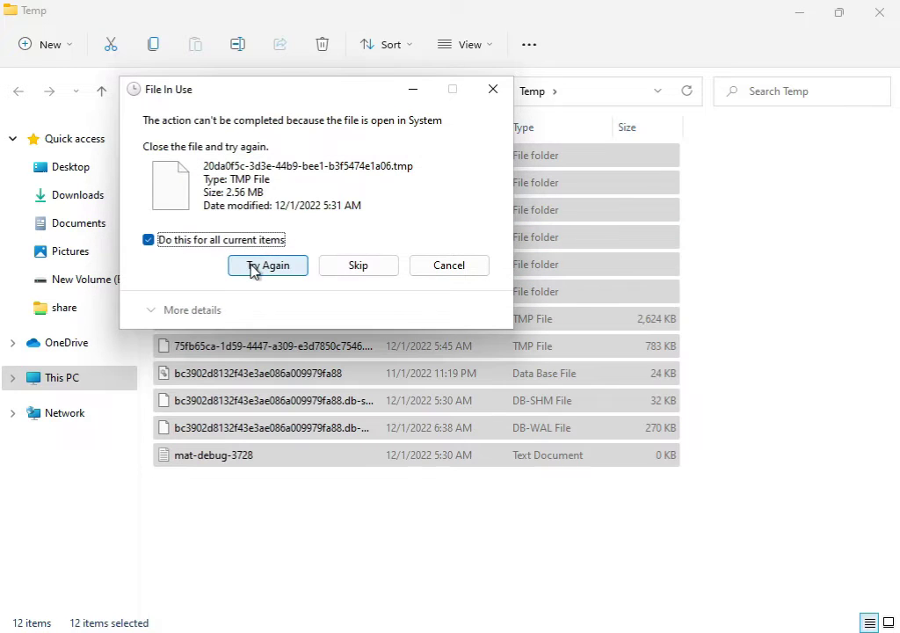
click(253, 267)
click(220, 249)
click(335, 270)
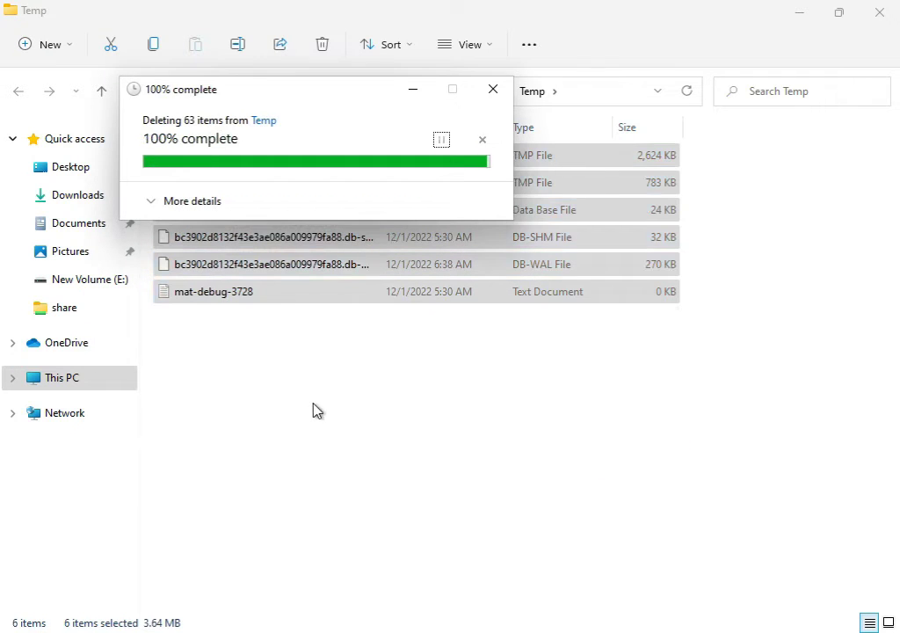
click(878, 22)
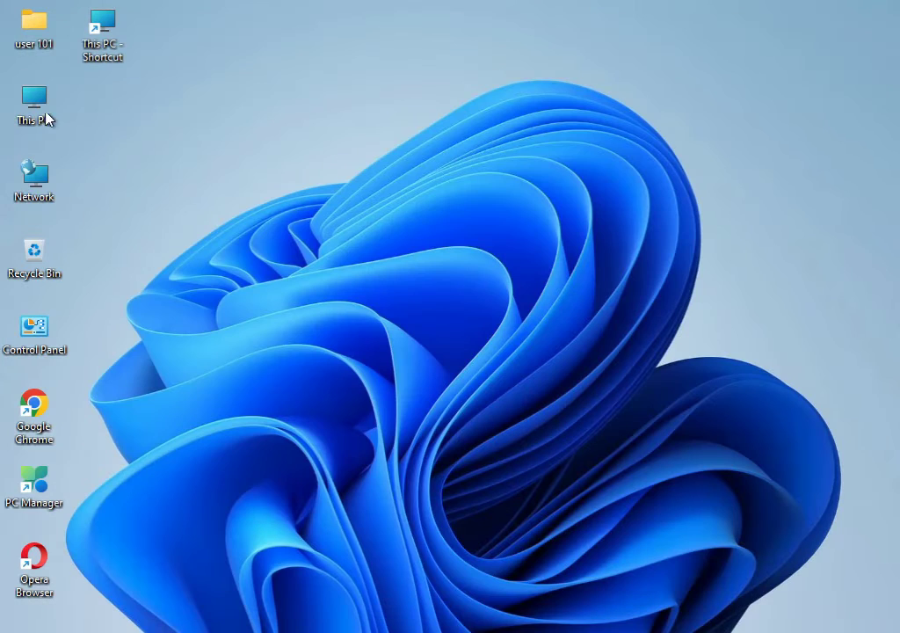
- Launch Disk Cleanup for Local Disk (C:) from its Properties in This PC
double_click(39, 102)
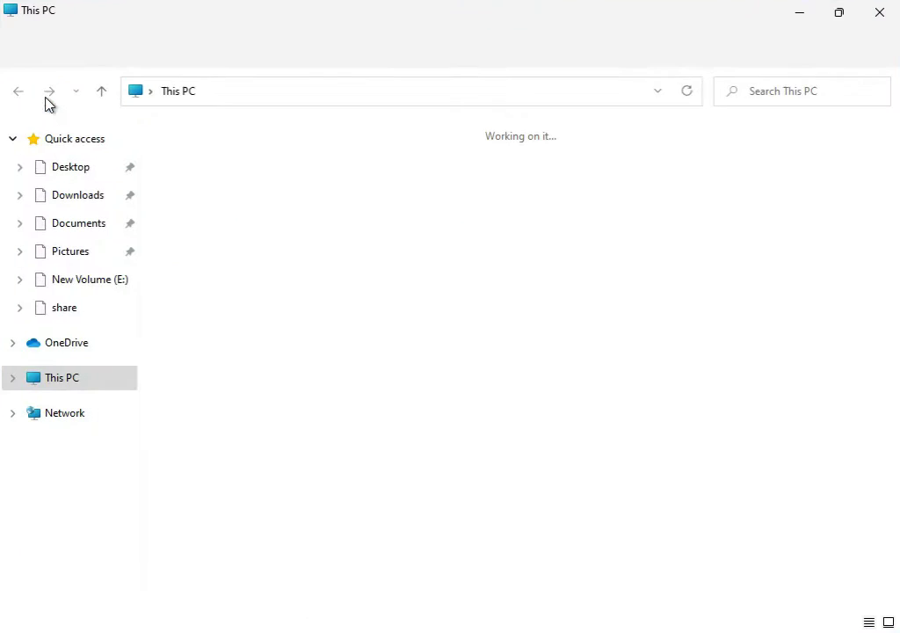
click(239, 296)
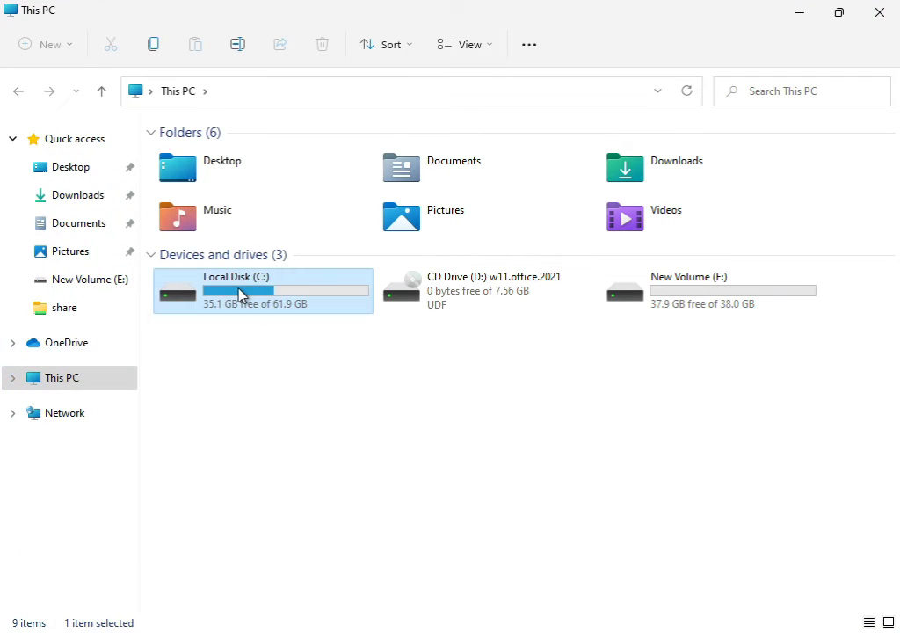
right_click(239, 295)
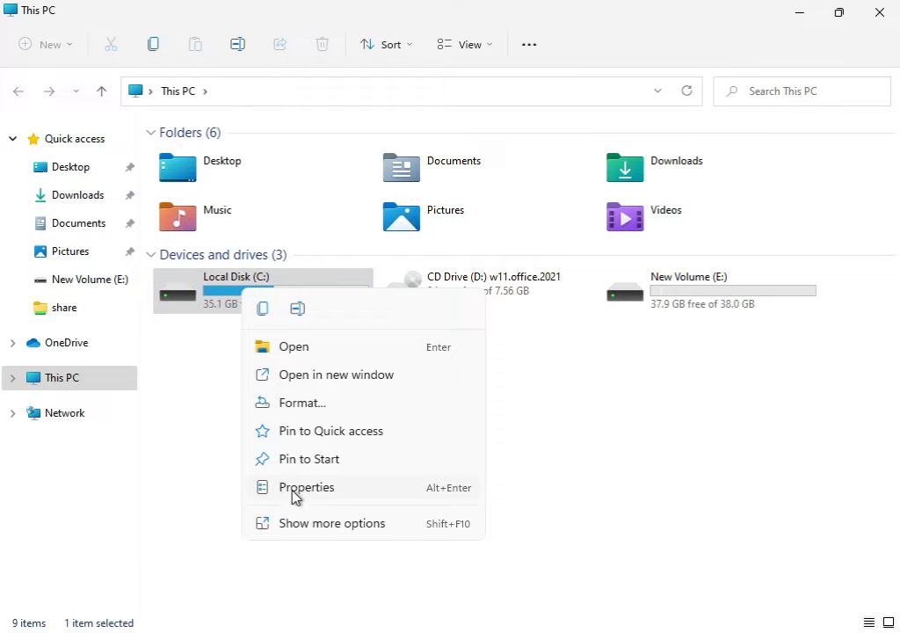
click(308, 525)
click(343, 514)
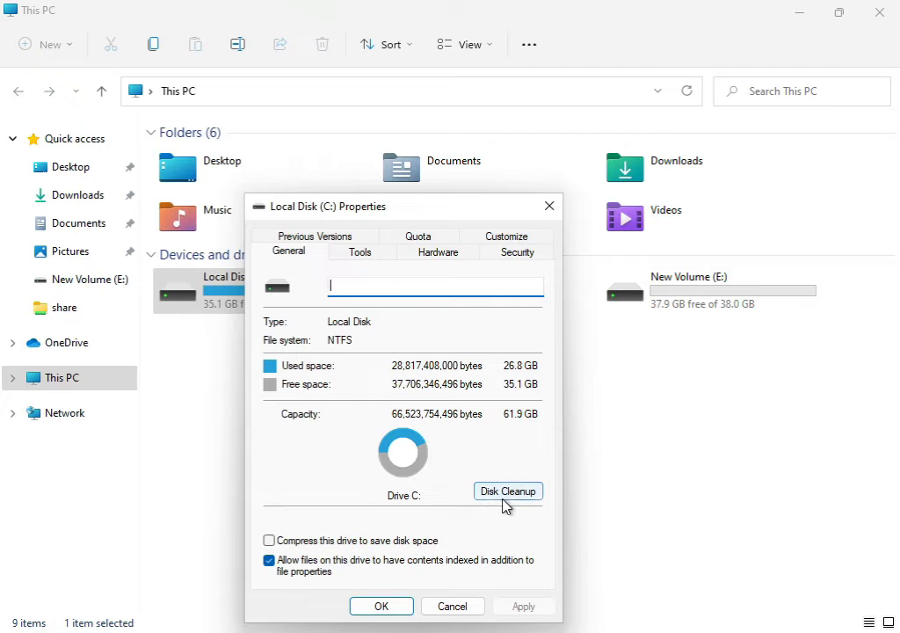
click(510, 492)
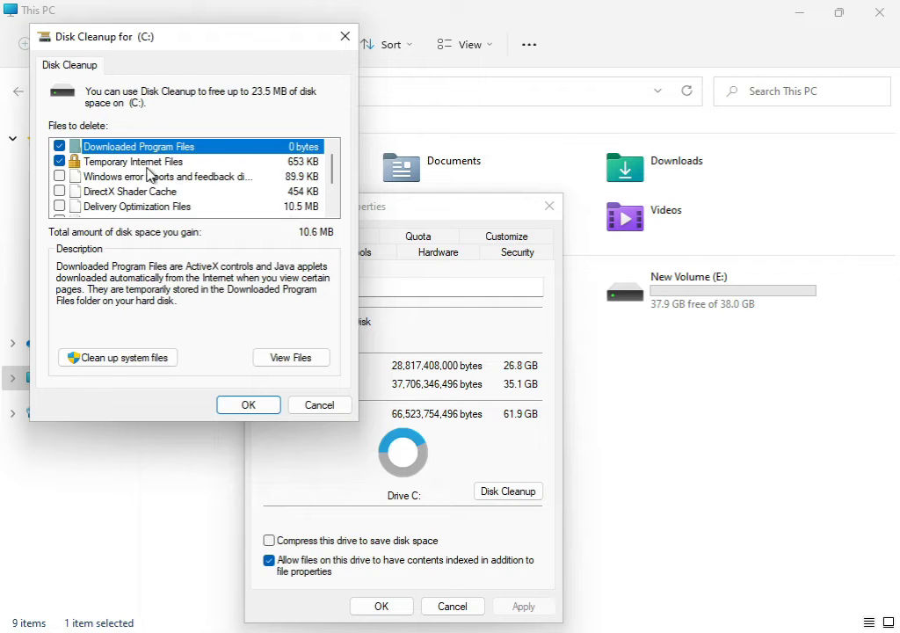
- Tick 'Windows error reports and feedback', rescan with system files, and close C: properties
click(58, 177)
click(104, 359)
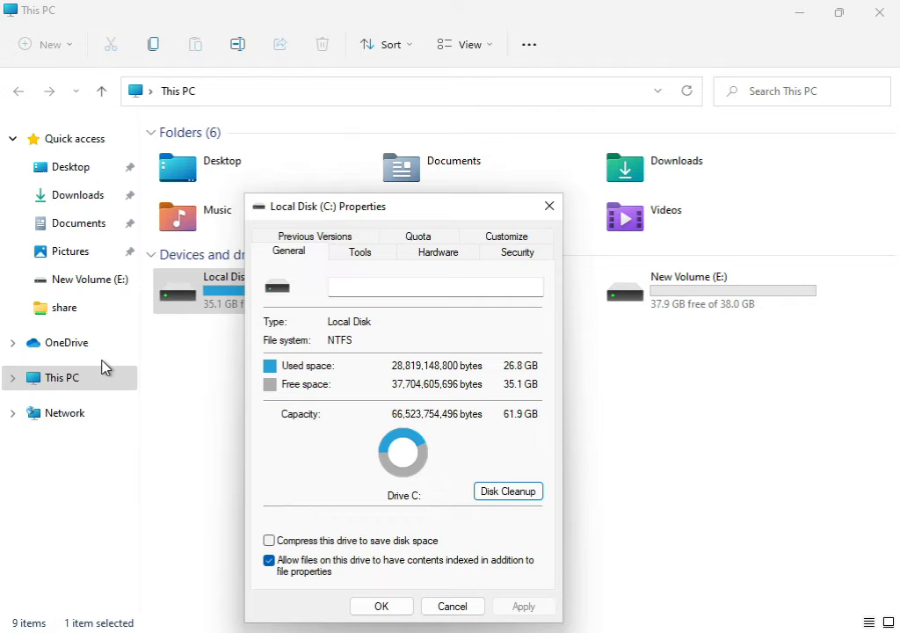
click(381, 606)
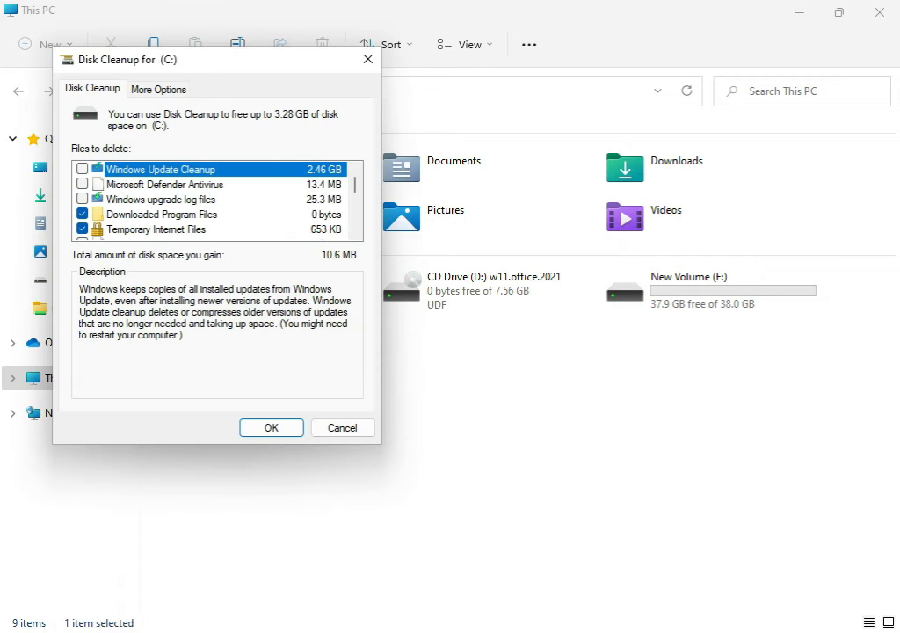
- Permanently delete the ticked files on C: and close the This PC window
click(246, 431)
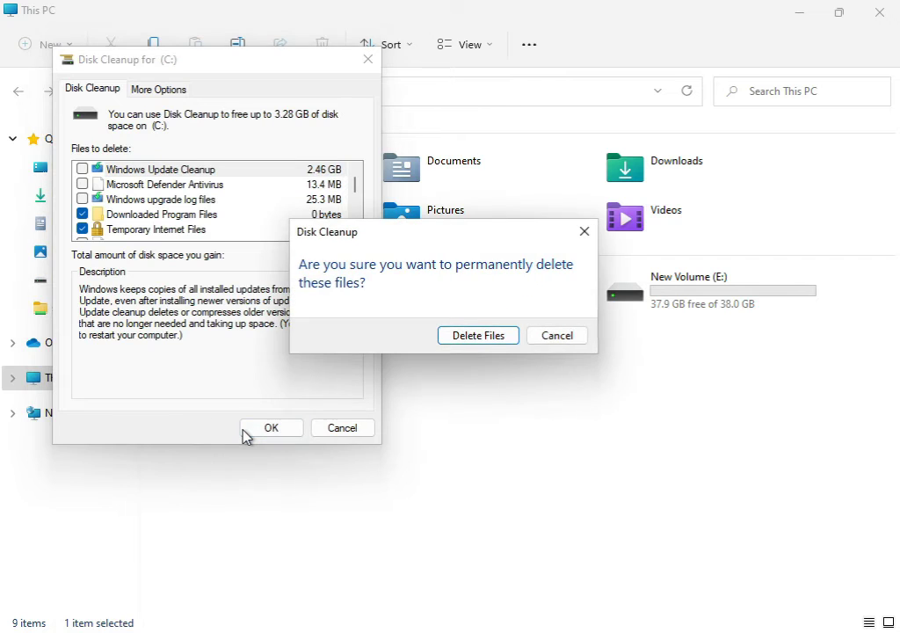
click(505, 341)
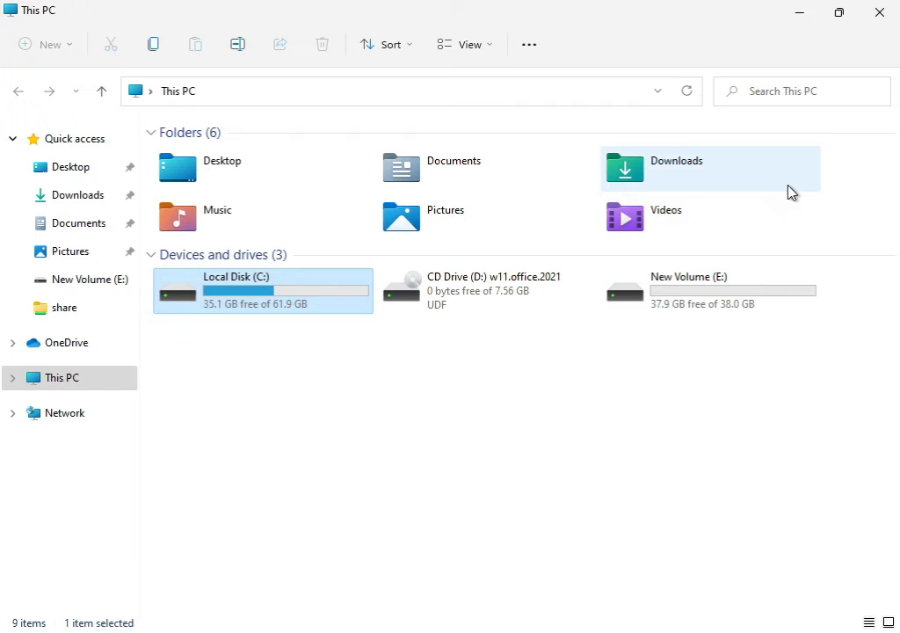
click(879, 12)
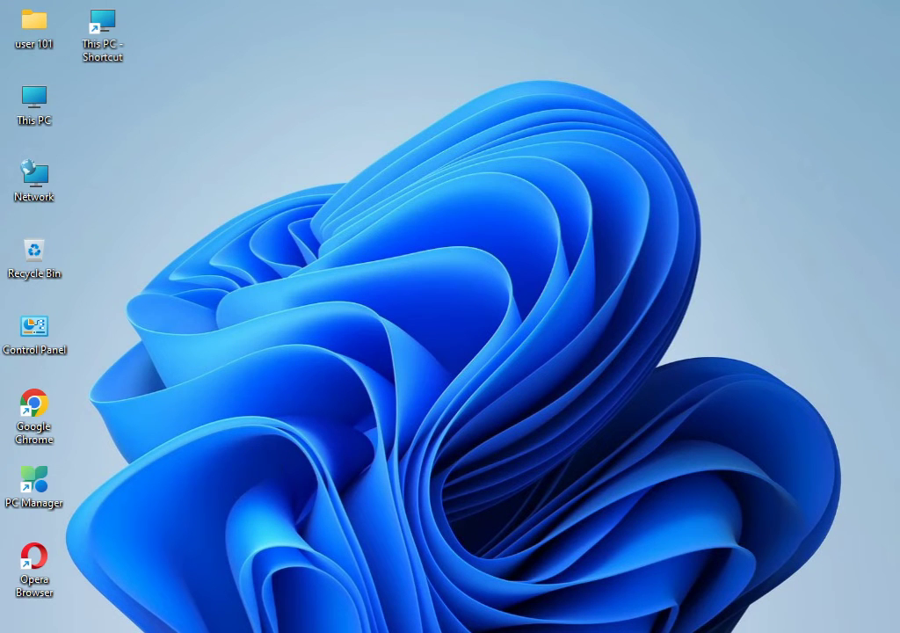
- Search for cmd and run Command Prompt as administrator, approving the UAC prompt
key(super)
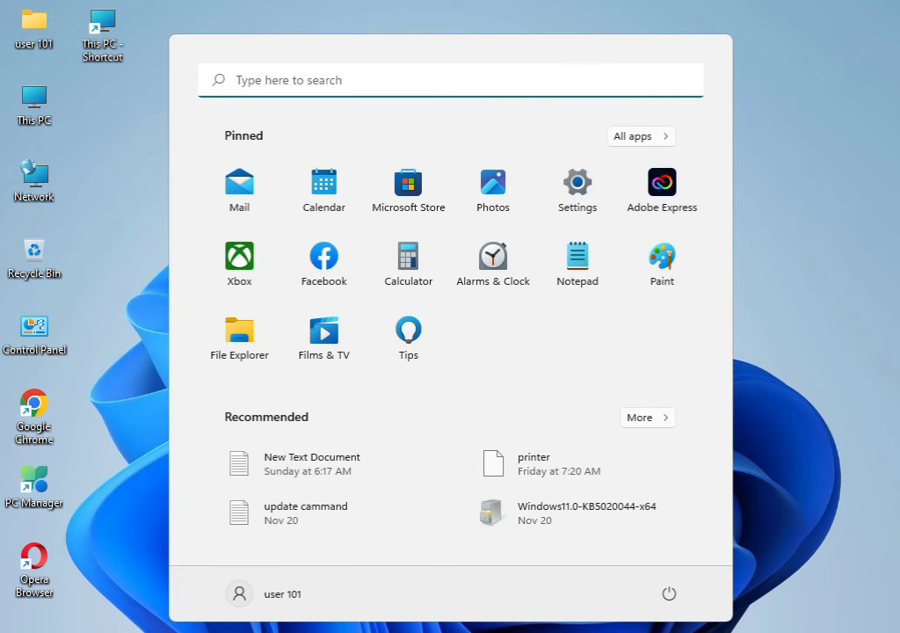
text(cmd)
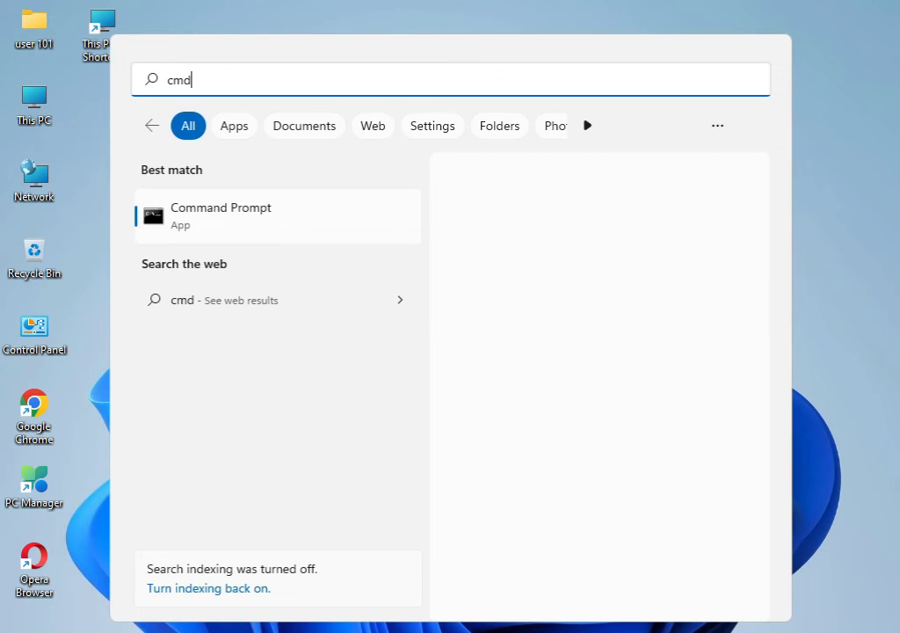
right_click(261, 224)
click(301, 248)
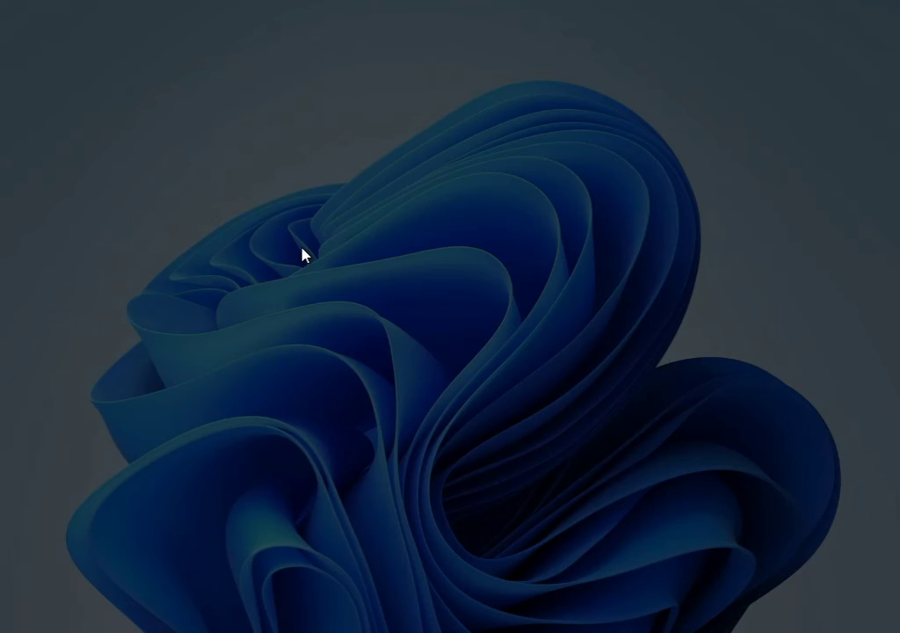
click(338, 463)
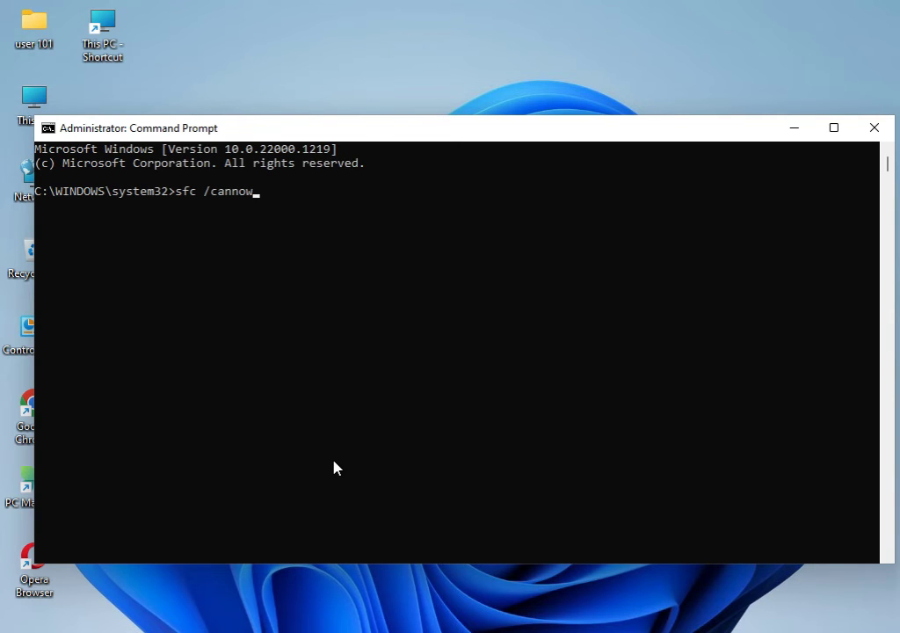
- Correct the typo and run sfc /scannow in the admin Command Prompt
key(BackSpace)
key(BackSpace)
key(BackSpace)
key(BackSpace)
key(BackSpace)
key(BackSpace)
text(scannow)
key(Return)
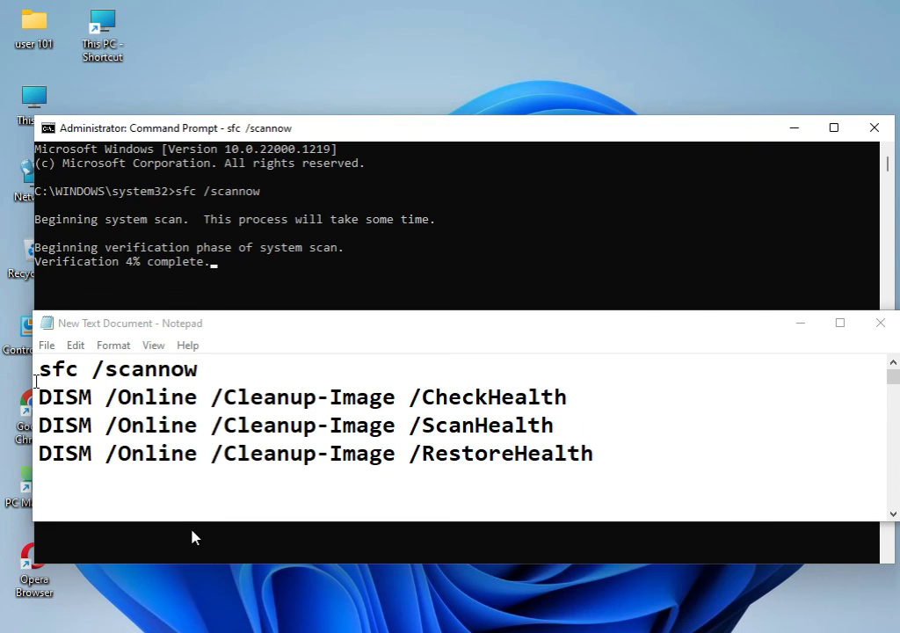
- In Notepad, highlight the DISM CheckHealth, ScanHealth and RestoreHealth command lines
key(shift+Right)
key(shift+Right)
key(shift+Right)
key(shift+Right)
key(shift+Right)
key(shift+Right)
key(shift+Right)
key(shift+Right)
key(shift+Right)
key(shift+Right)
key(shift+Right)
key(shift+Right)
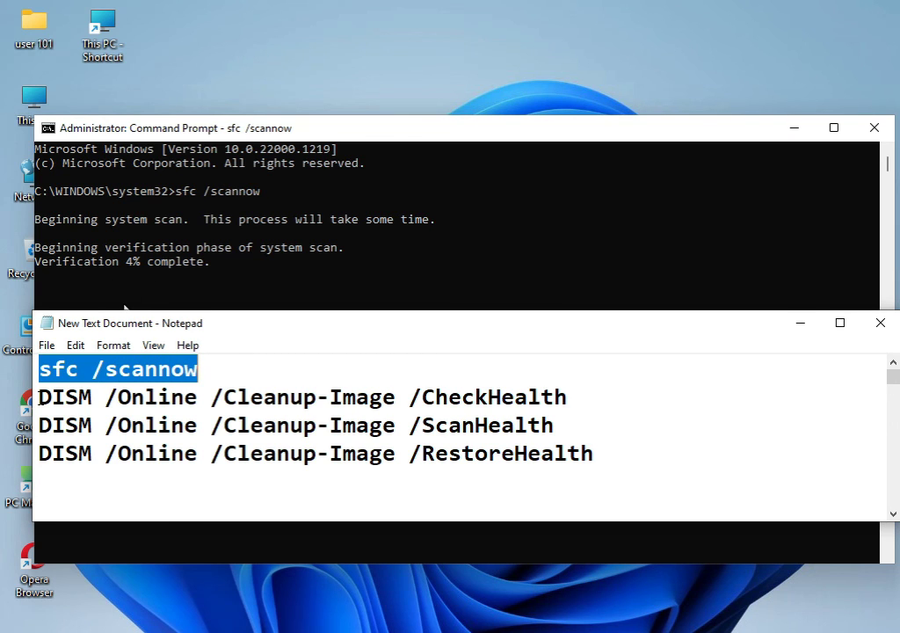
drag(39, 398, 569, 397)
drag(39, 425, 556, 421)
drag(39, 453, 607, 439)
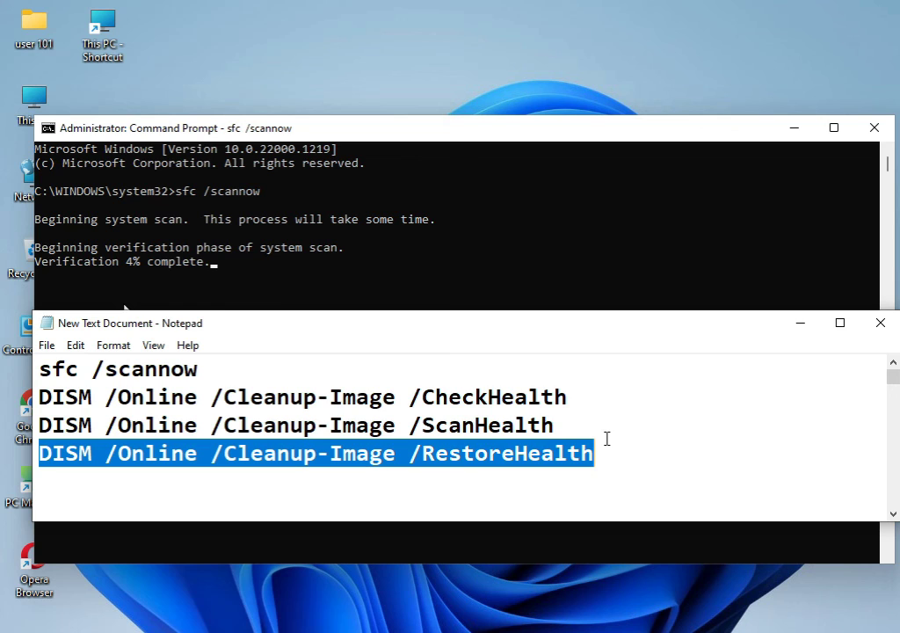